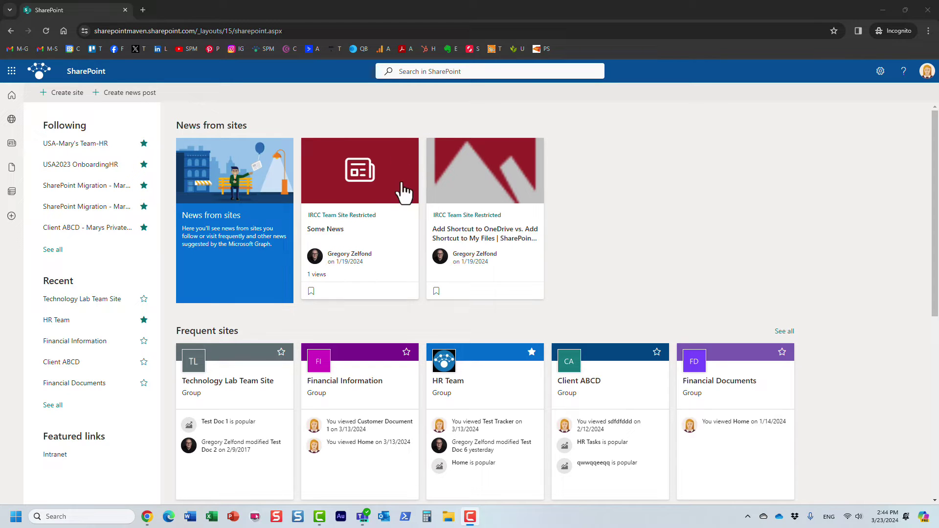
Step: Open the search box's recent-keyword suggestions three times, dismissing them each time by clicking away
{"action": "left_click", "coordinate": [404, 71]}
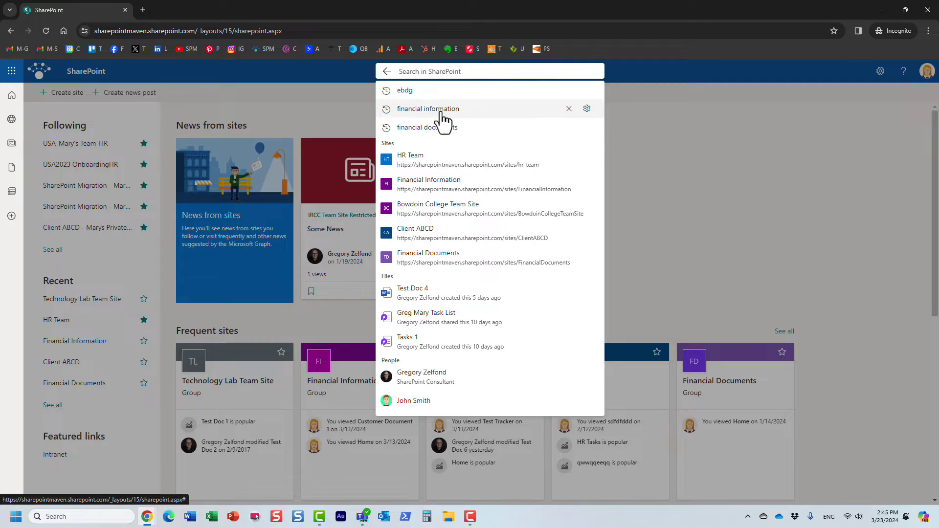
{"action": "left_click", "coordinate": [386, 75]}
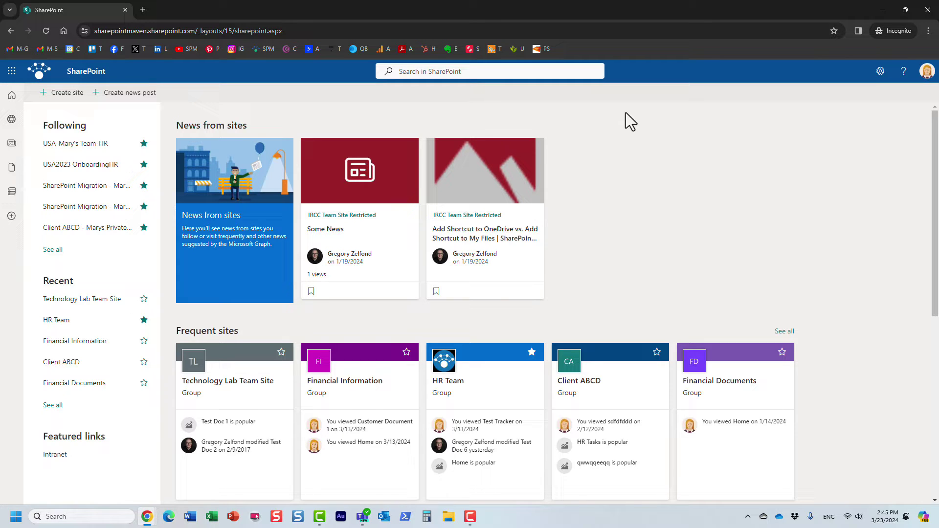
{"action": "left_click", "coordinate": [425, 71]}
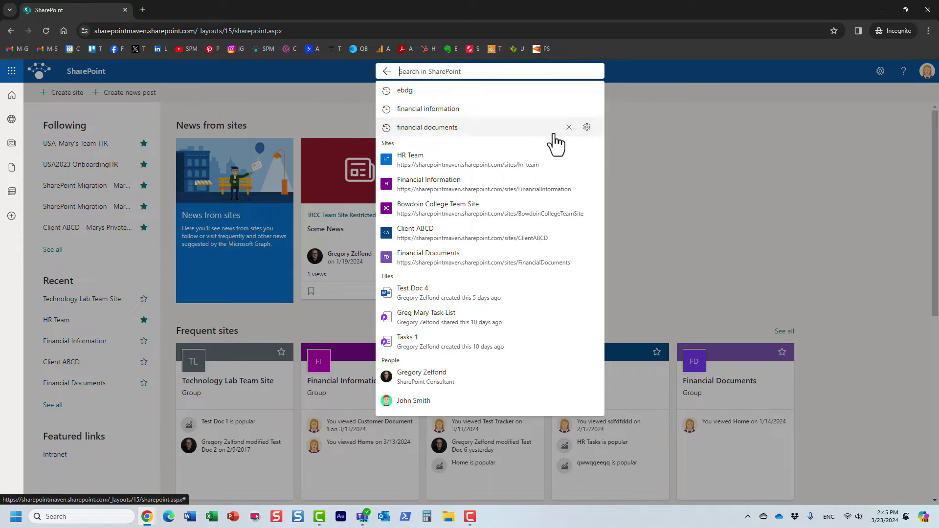
{"action": "left_click", "coordinate": [678, 134]}
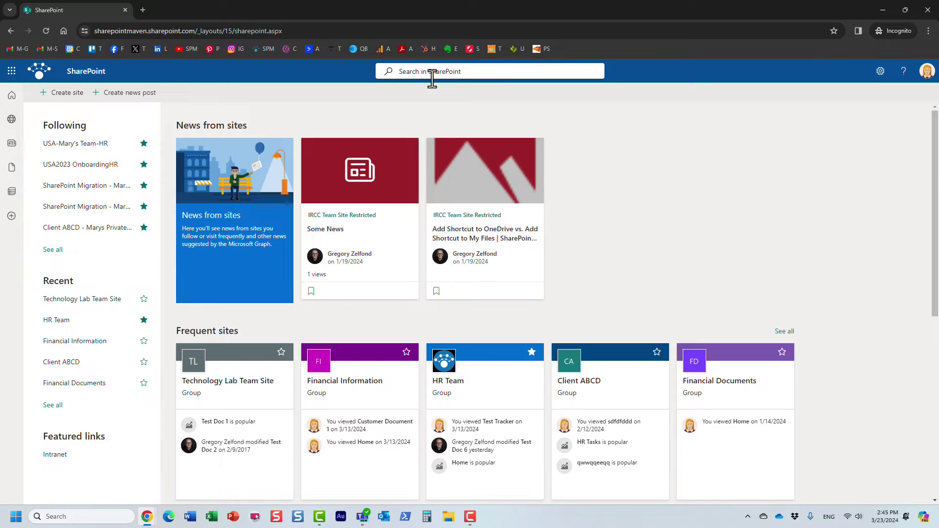
{"action": "left_click", "coordinate": [405, 70]}
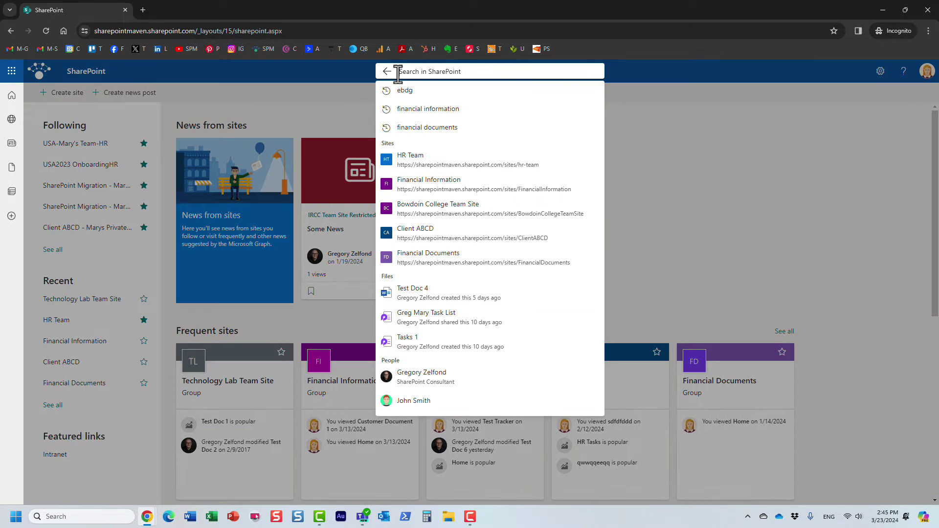
{"action": "left_click", "coordinate": [645, 124]}
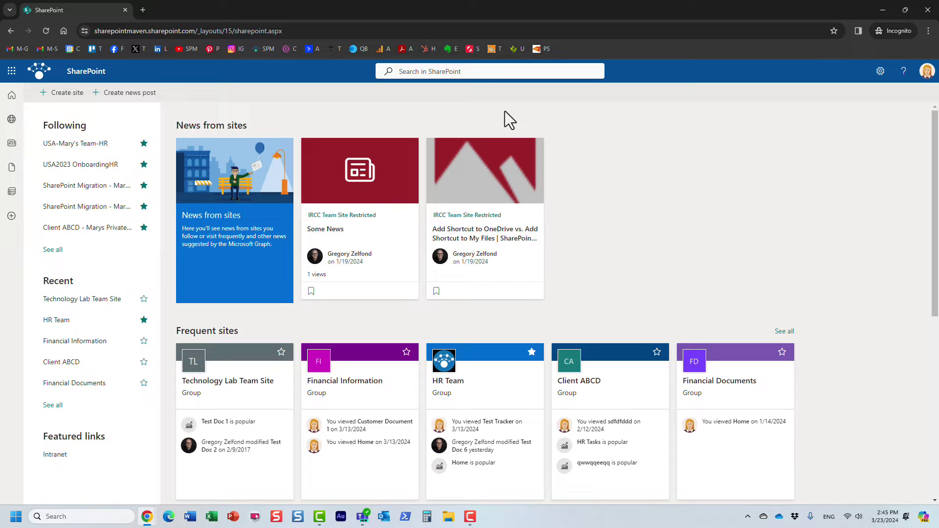
Step: Go from the profile avatar to Settings & Privacy's Privacy page and expand Microsoft Search History
{"action": "left_click", "coordinate": [927, 70]}
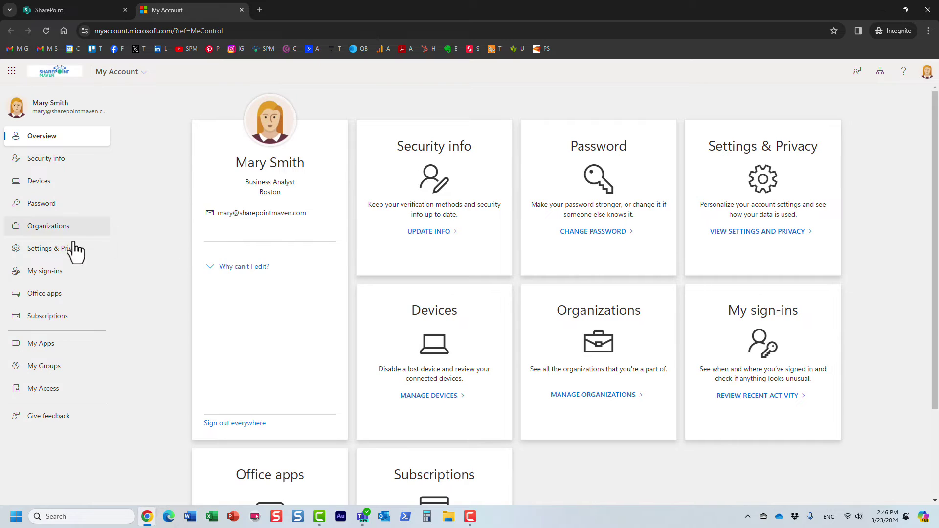
{"action": "left_click", "coordinate": [39, 255]}
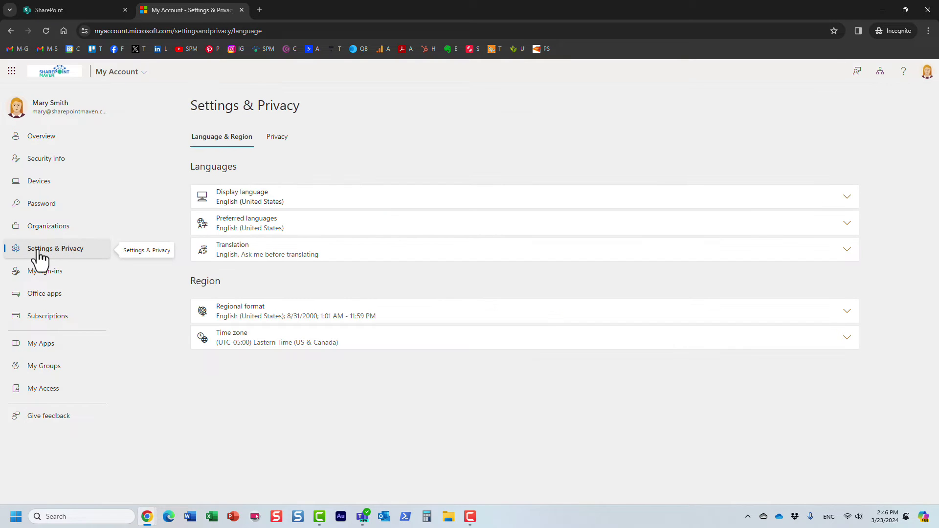
{"action": "left_click", "coordinate": [280, 141]}
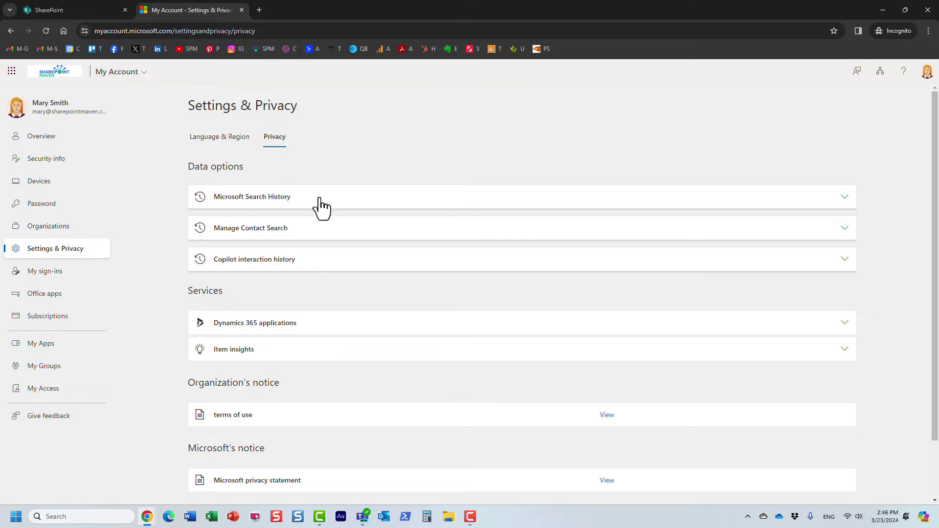
{"action": "left_click", "coordinate": [289, 198]}
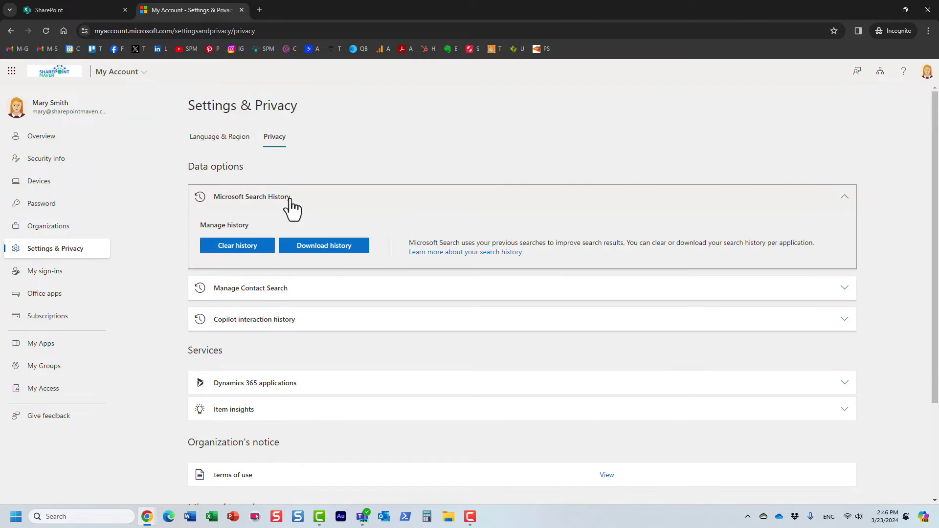
{"action": "left_click", "coordinate": [345, 249]}
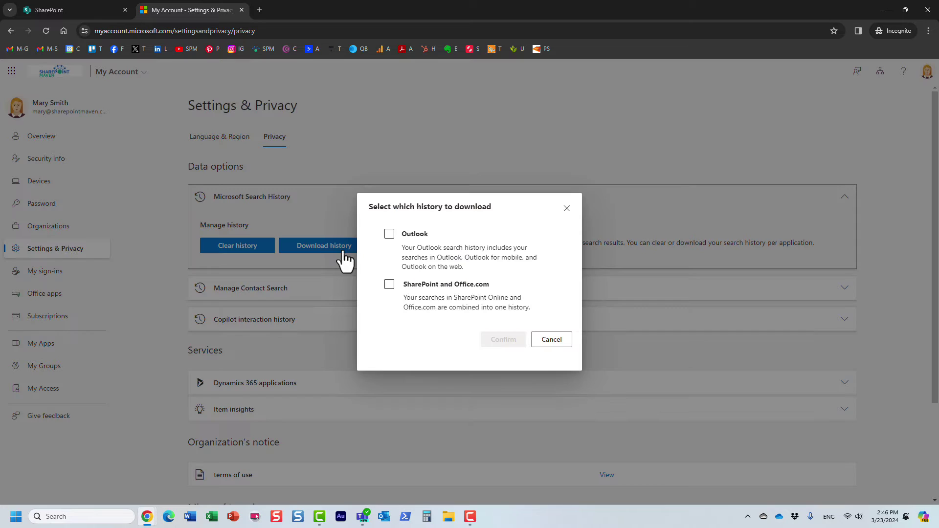
{"action": "left_click", "coordinate": [389, 235]}
{"action": "left_click", "coordinate": [389, 285]}
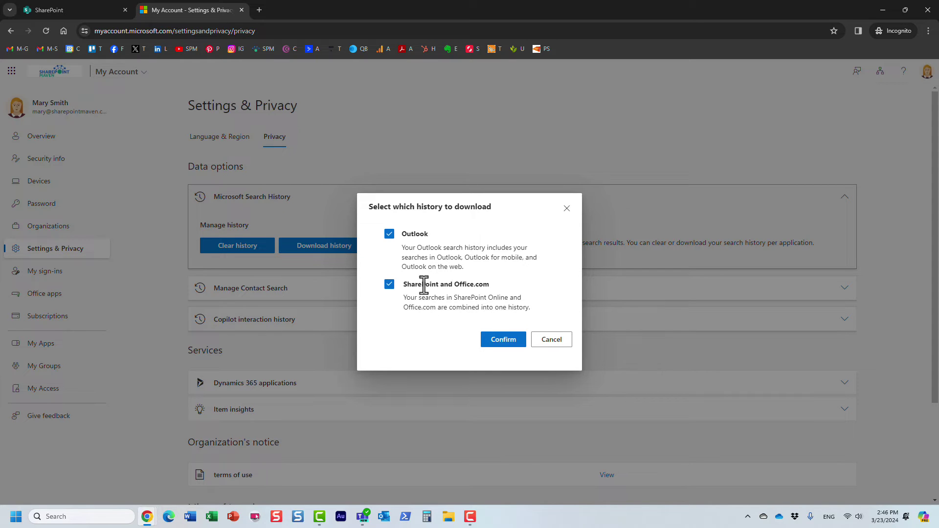
{"action": "left_click", "coordinate": [393, 235]}
{"action": "left_click", "coordinate": [509, 339]}
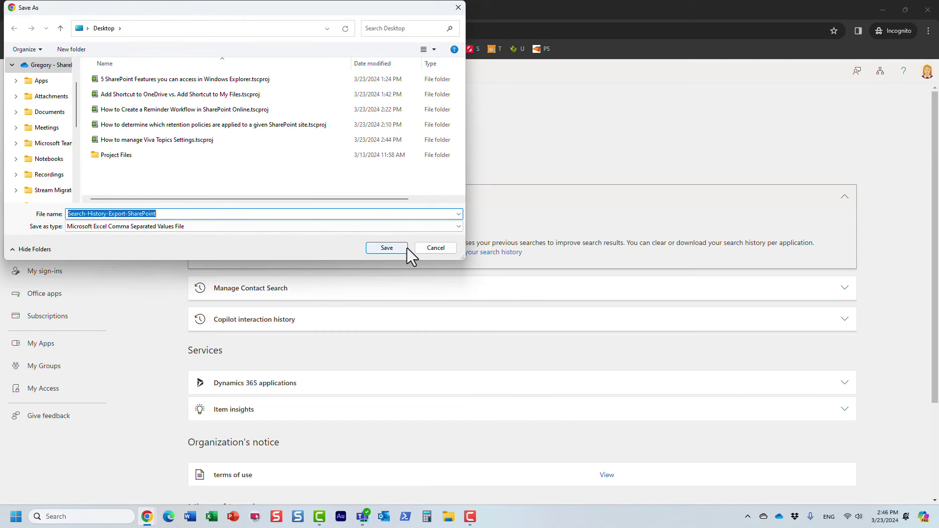
{"action": "left_click", "coordinate": [446, 251]}
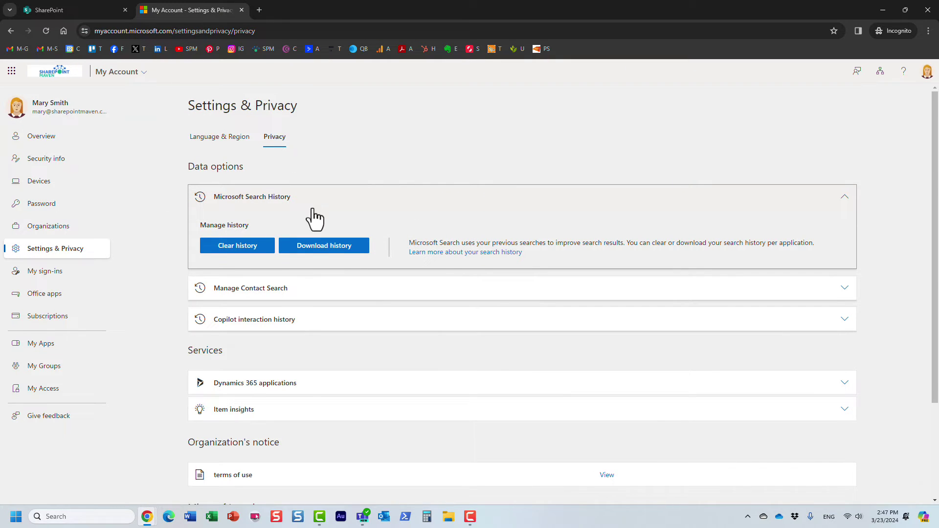
Step: Clear only the SharePoint and Office.com search history, leaving Outlook unticked, and close the confirmation
{"action": "left_click", "coordinate": [251, 247]}
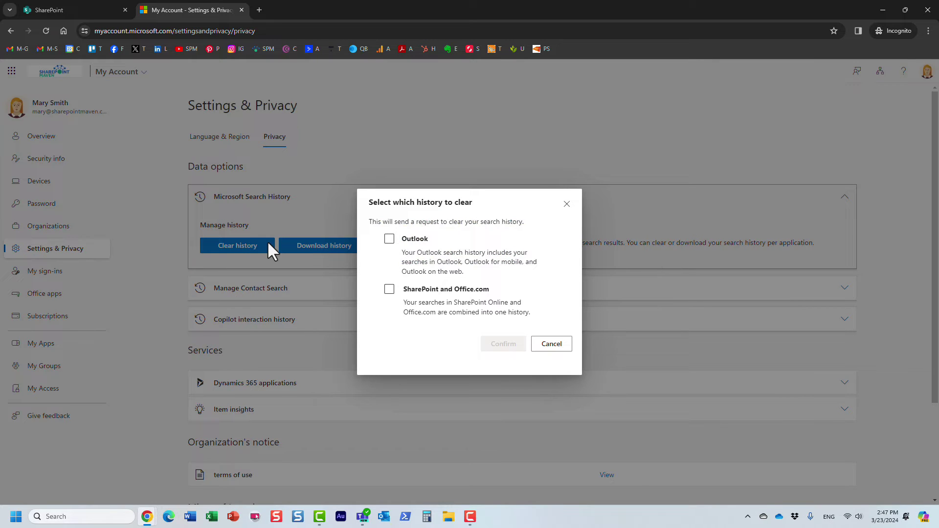
{"action": "left_click", "coordinate": [389, 239]}
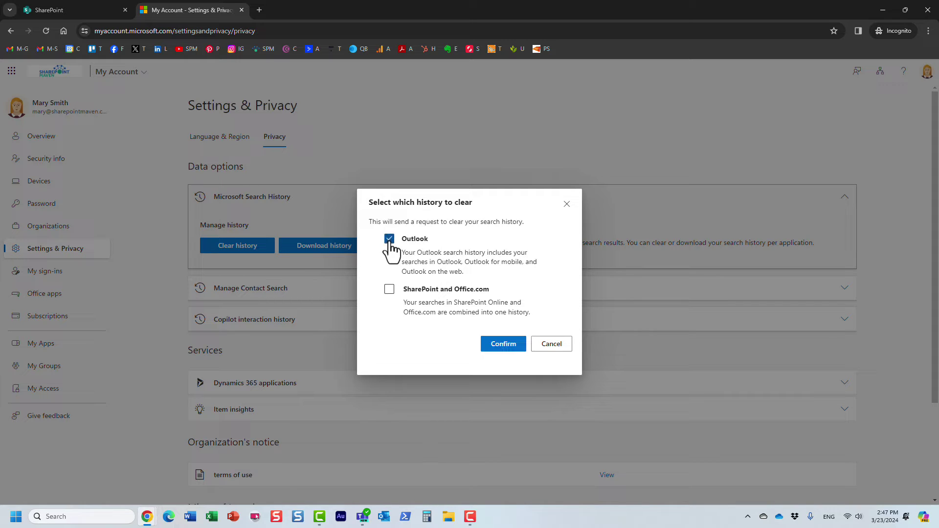
{"action": "left_click", "coordinate": [389, 239]}
{"action": "left_click", "coordinate": [389, 289]}
{"action": "left_click", "coordinate": [493, 345]}
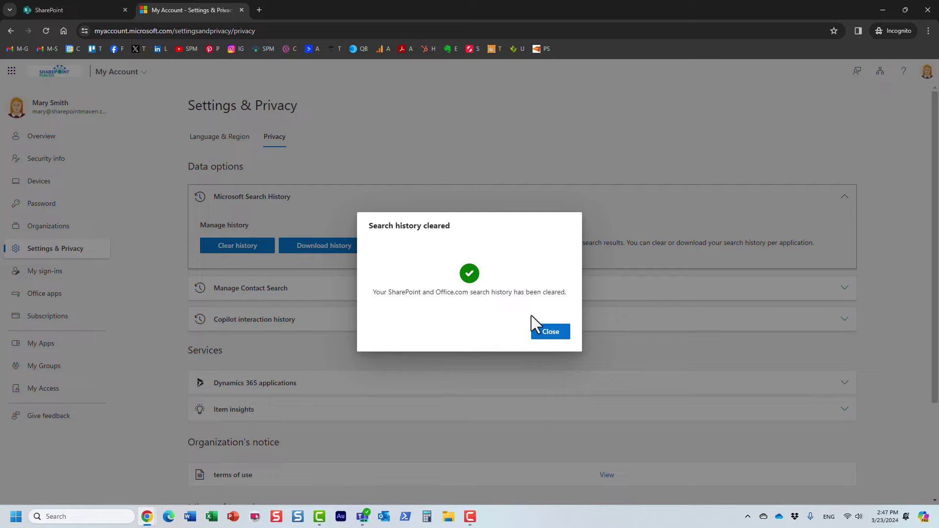
{"action": "left_click", "coordinate": [544, 334]}
Step: Back on the SharePoint tab, reload the start page and check the search suggestions
{"action": "left_click", "coordinate": [87, 11]}
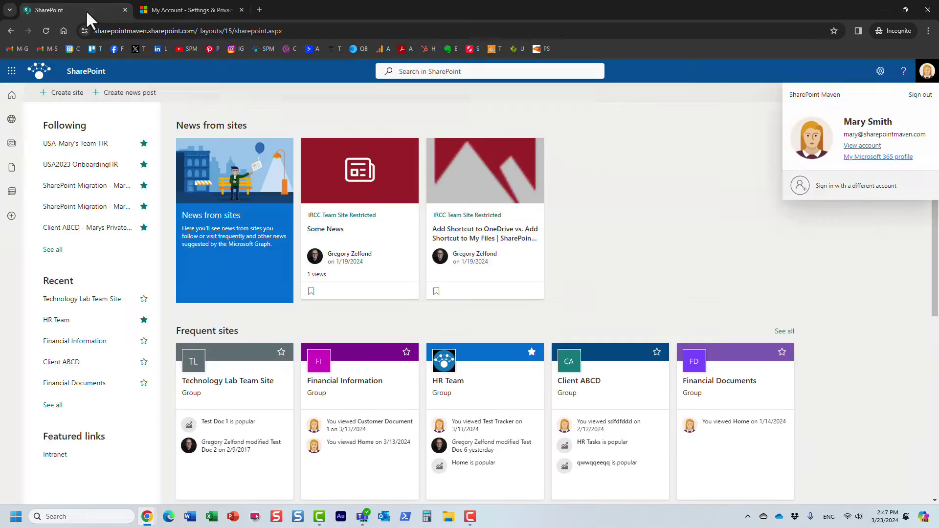
{"action": "left_click", "coordinate": [46, 31]}
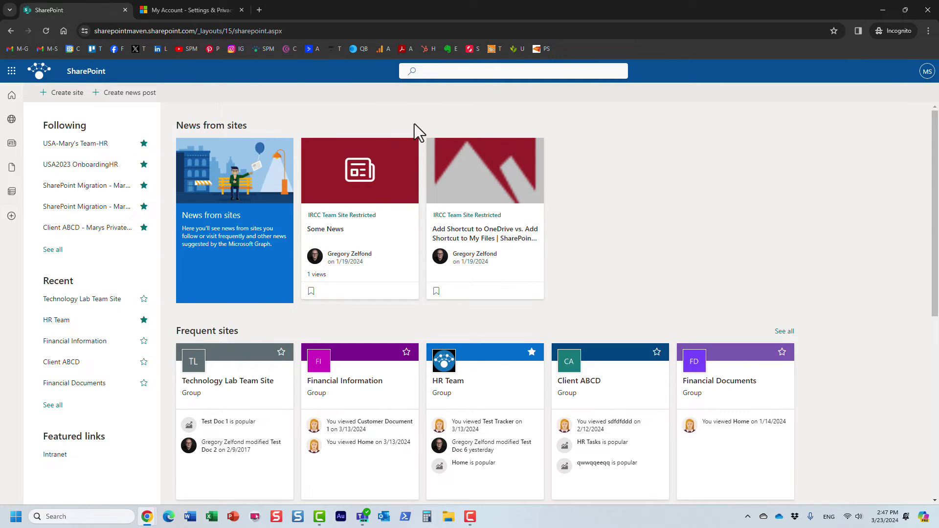
{"action": "left_click", "coordinate": [444, 73]}
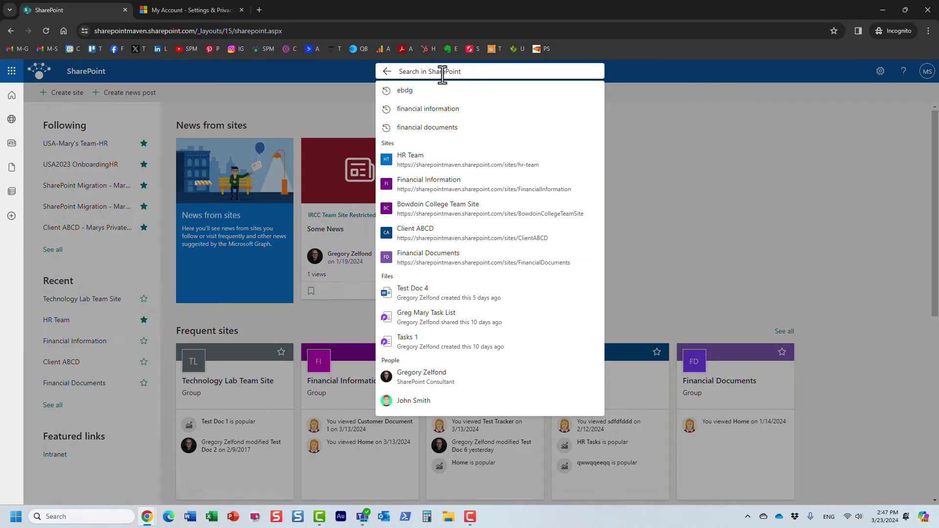
{"action": "left_click", "coordinate": [387, 72]}
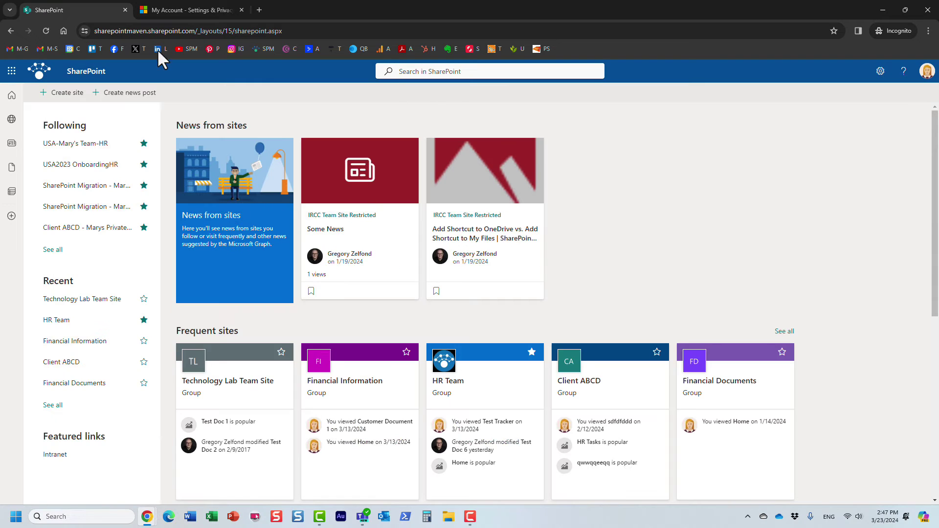
Step: Reload the page several more times, finding the old recent keywords still suggested
{"action": "left_click", "coordinate": [41, 29]}
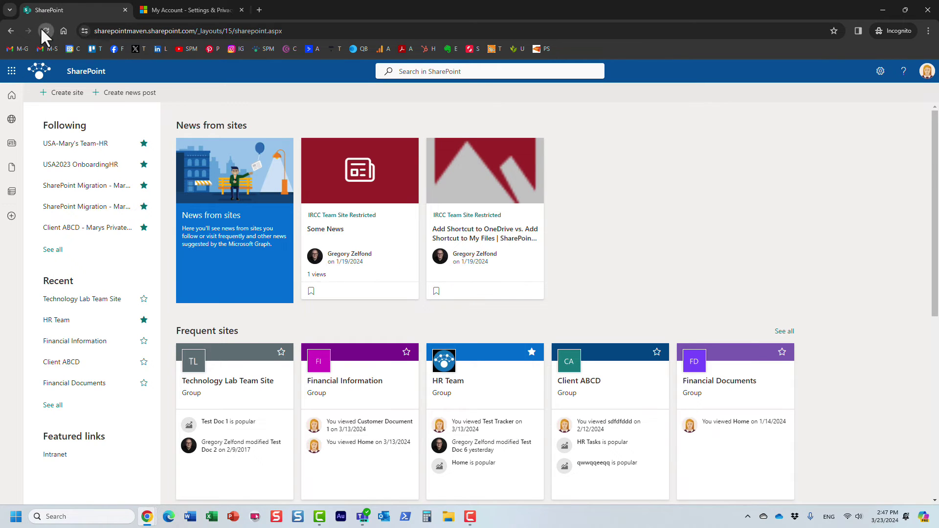
{"action": "left_click", "coordinate": [434, 72]}
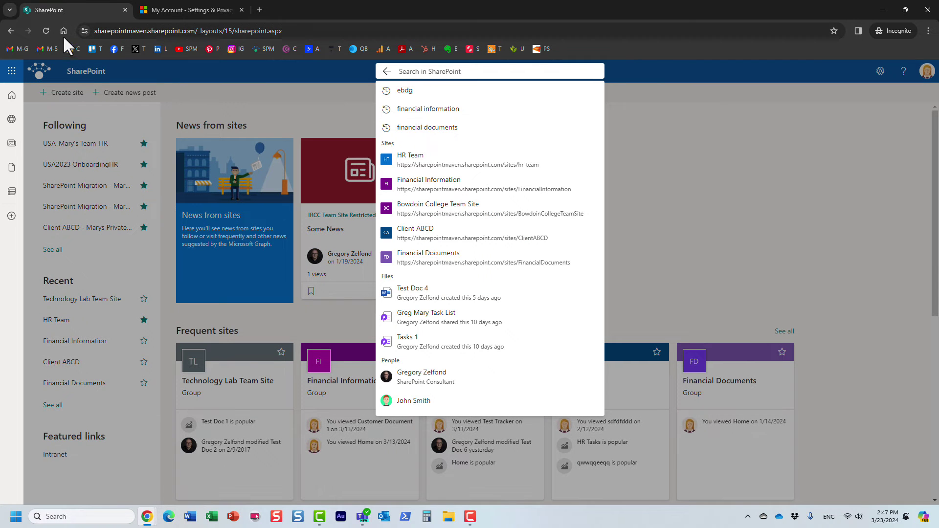
{"action": "left_click", "coordinate": [44, 31]}
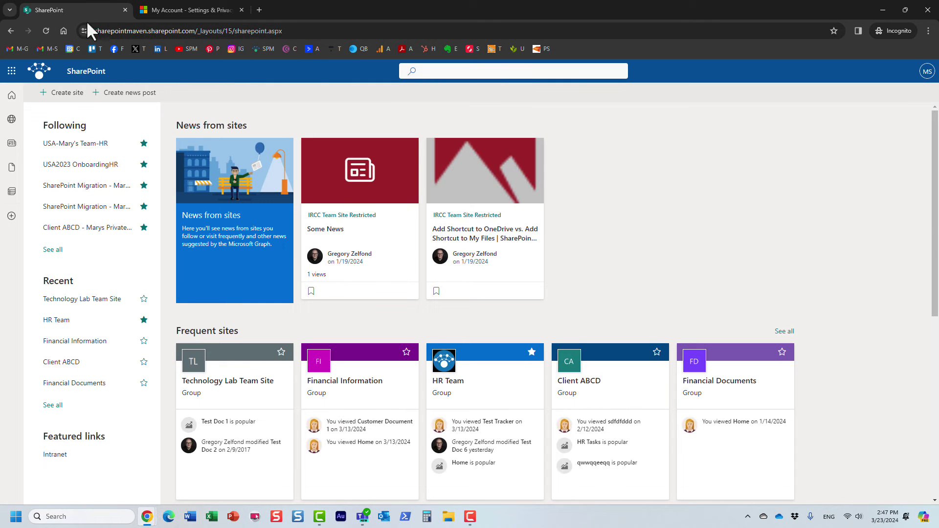
{"action": "left_click", "coordinate": [46, 30]}
{"action": "left_click", "coordinate": [434, 73]}
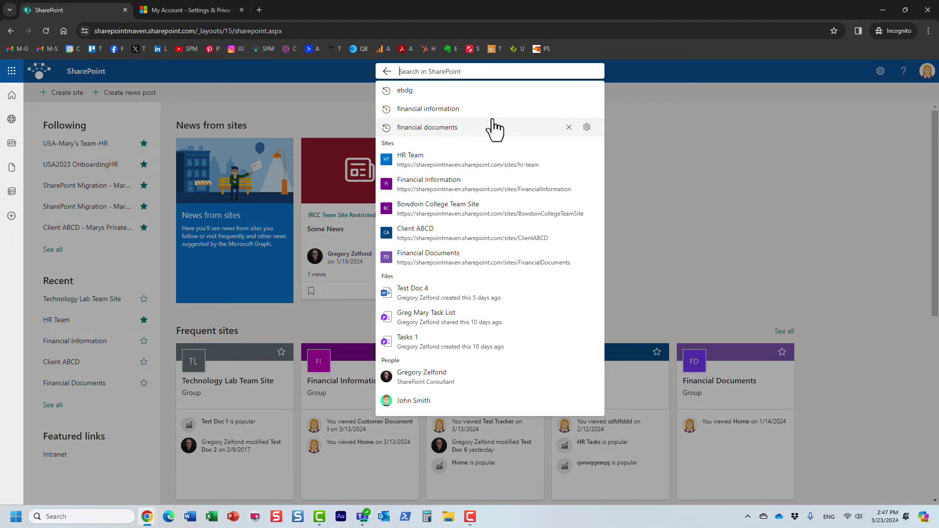
{"action": "left_click", "coordinate": [387, 72]}
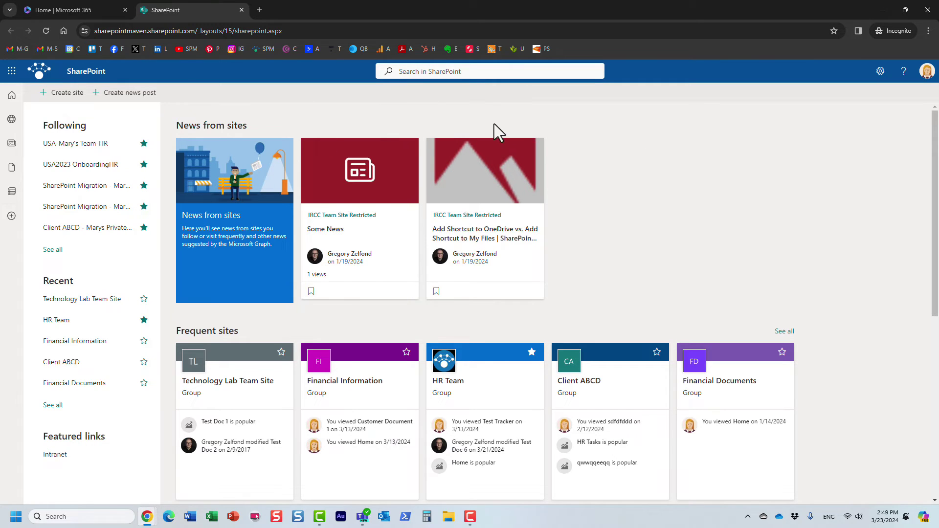
{"action": "left_click", "coordinate": [410, 73]}
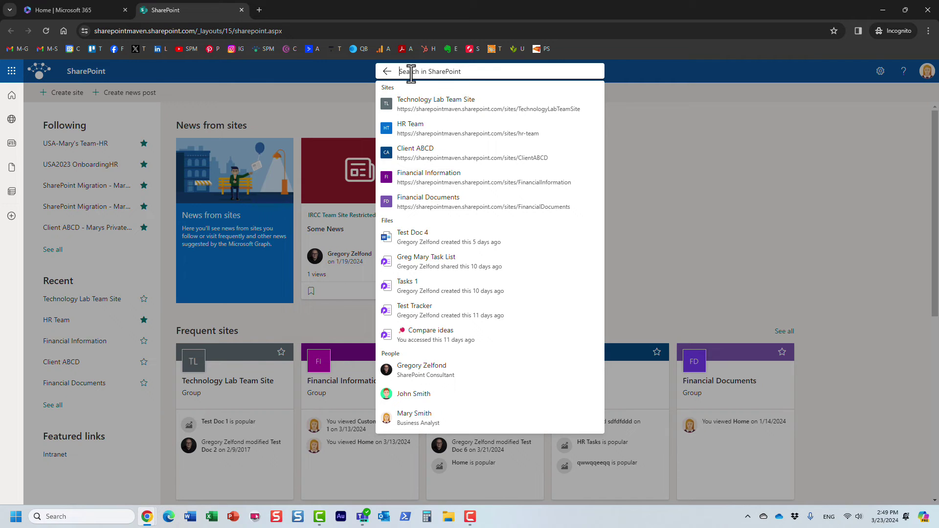
{"action": "left_click", "coordinate": [386, 71]}
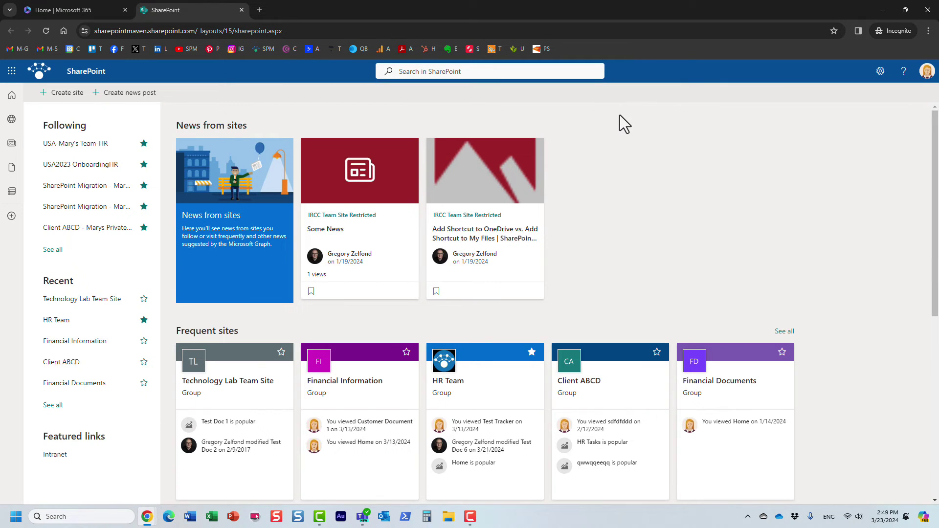